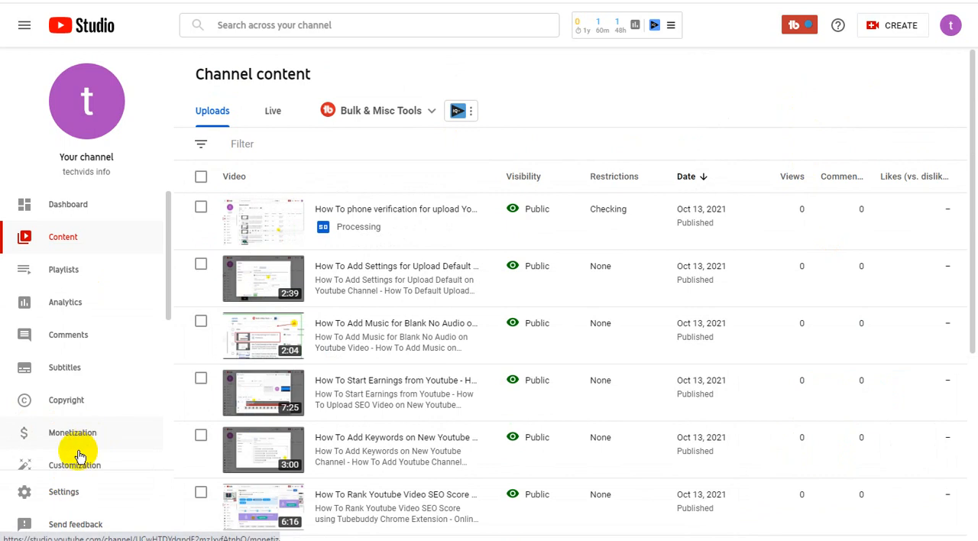
- Set the "How To Add Music for Blank No Audio" video as channel trailer and the "How To Freebitcoin Earnings" video as featured video for returning subscribers
{"action": "mouse_move", "coordinate": [460, 330]}
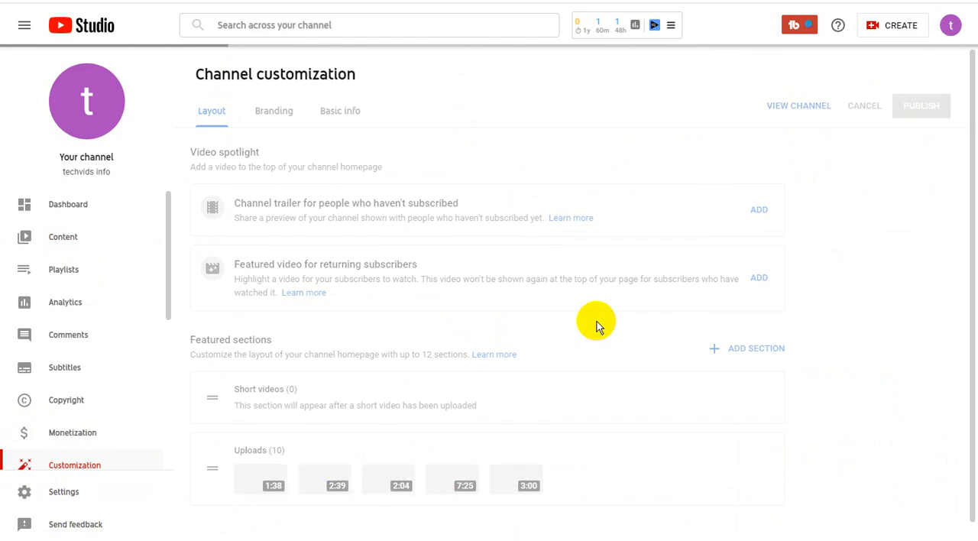
{"action": "left_click", "coordinate": [761, 210]}
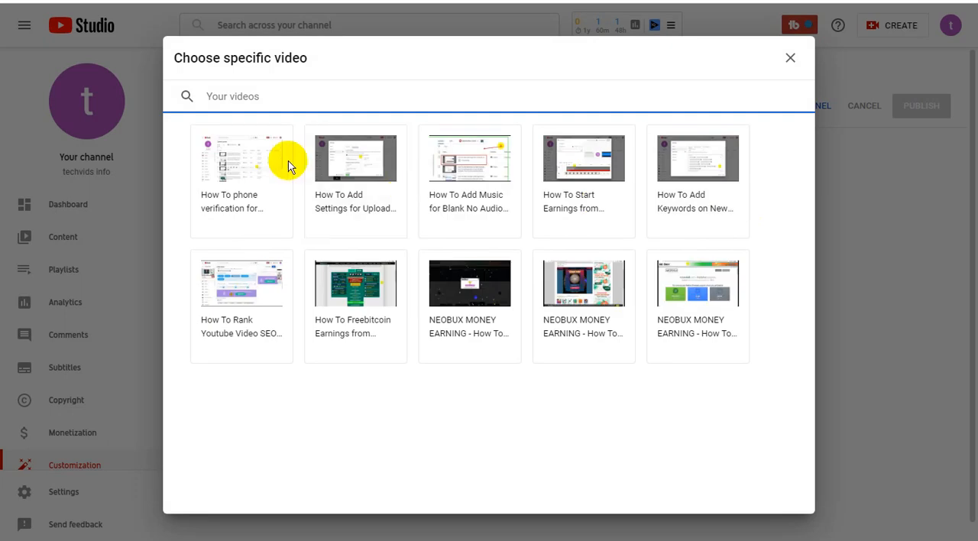
{"action": "left_click", "coordinate": [452, 154]}
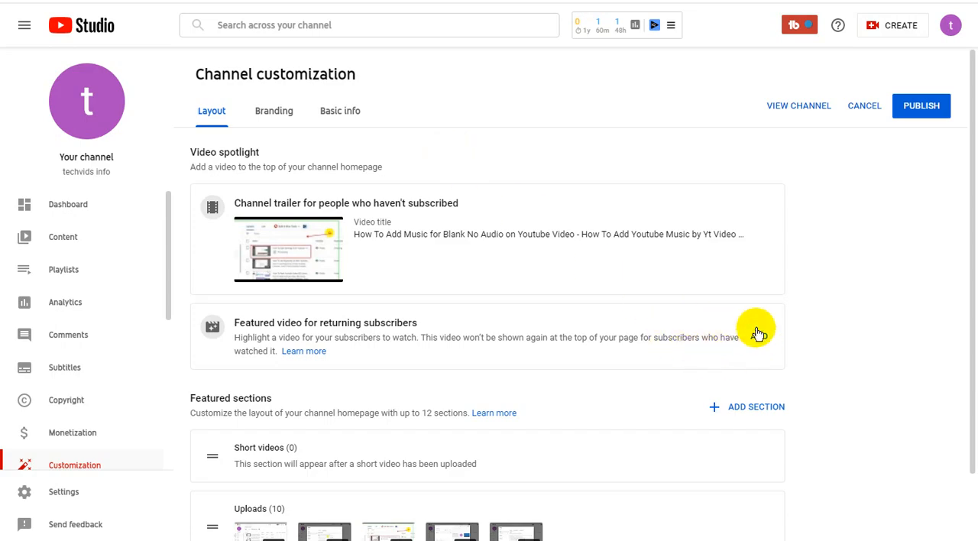
{"action": "left_click", "coordinate": [529, 189]}
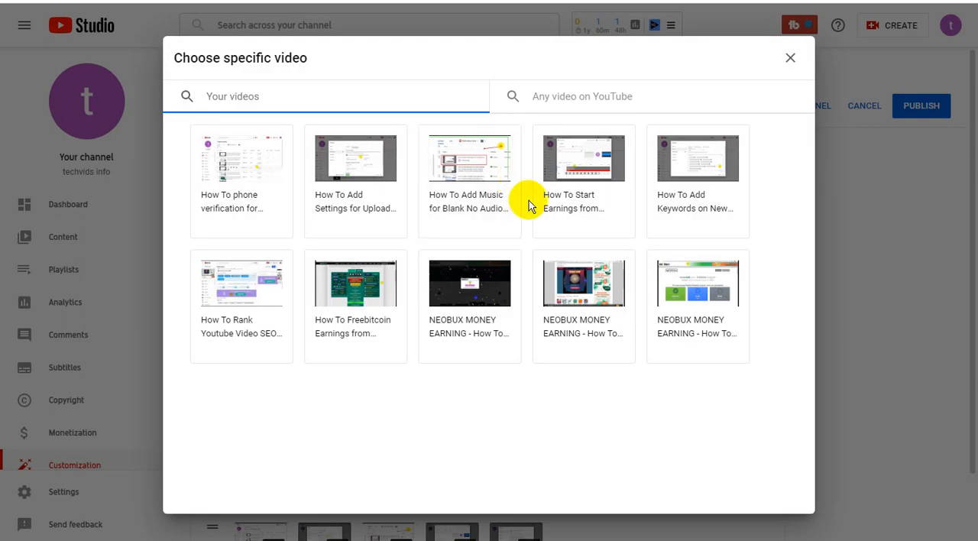
{"action": "left_click", "coordinate": [374, 285]}
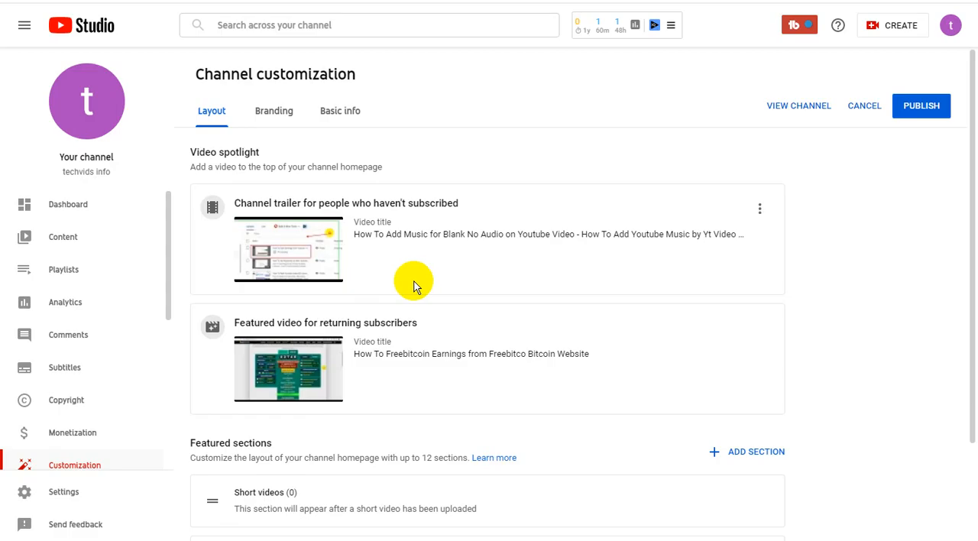
- Add the Popular uploads and Created playlists sections to the channel homepage's featured sections
{"action": "scroll", "coordinate": [665, 290], "scroll_direction": "down", "scroll_amount": 2}
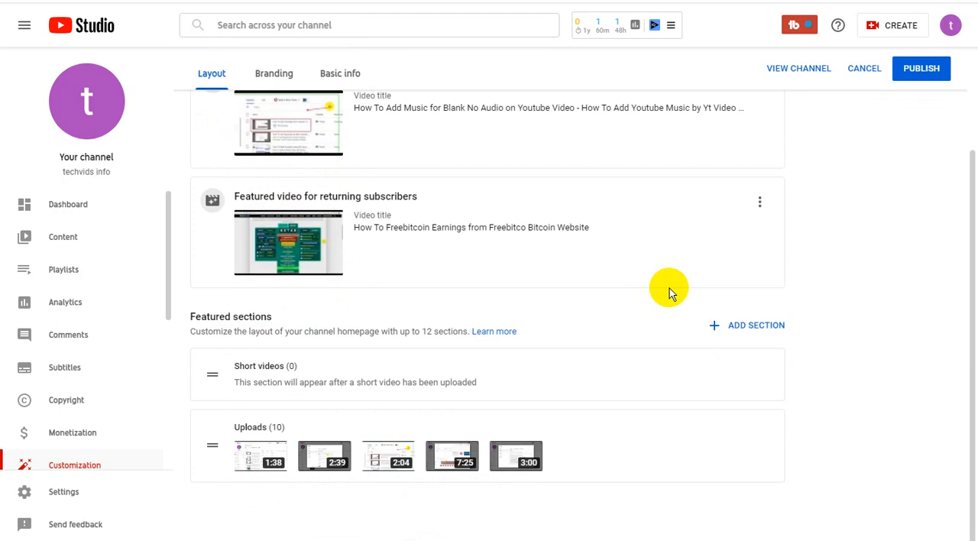
{"action": "left_click", "coordinate": [764, 327]}
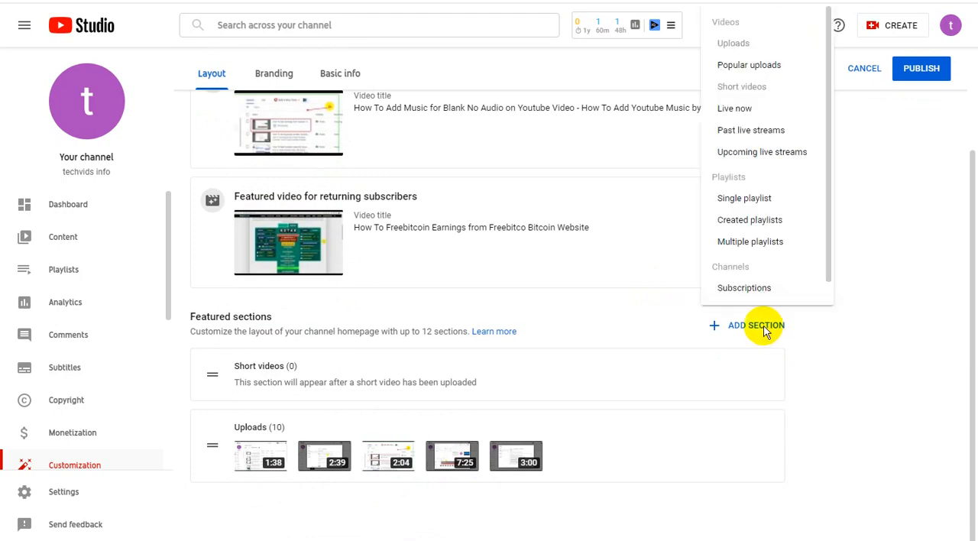
{"action": "left_click", "coordinate": [774, 67]}
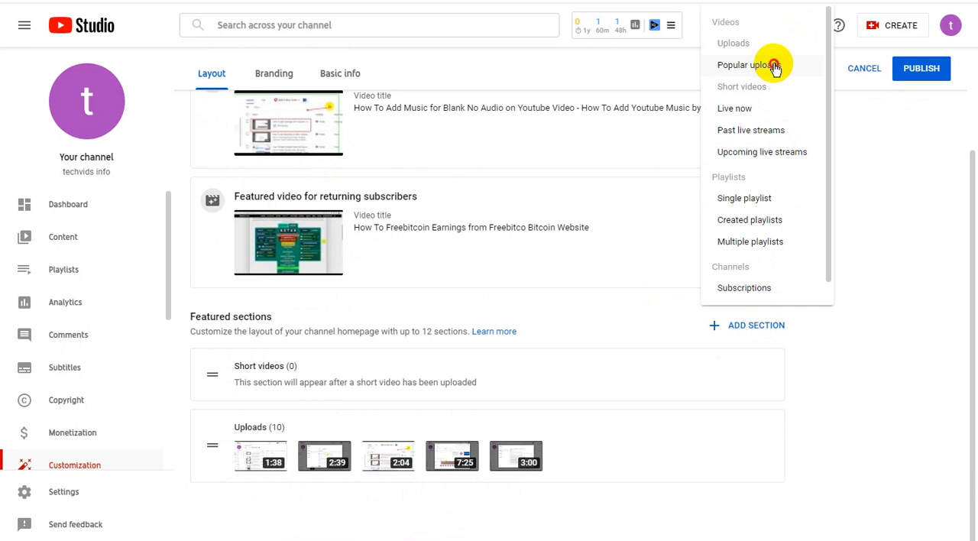
{"action": "left_click", "coordinate": [765, 325]}
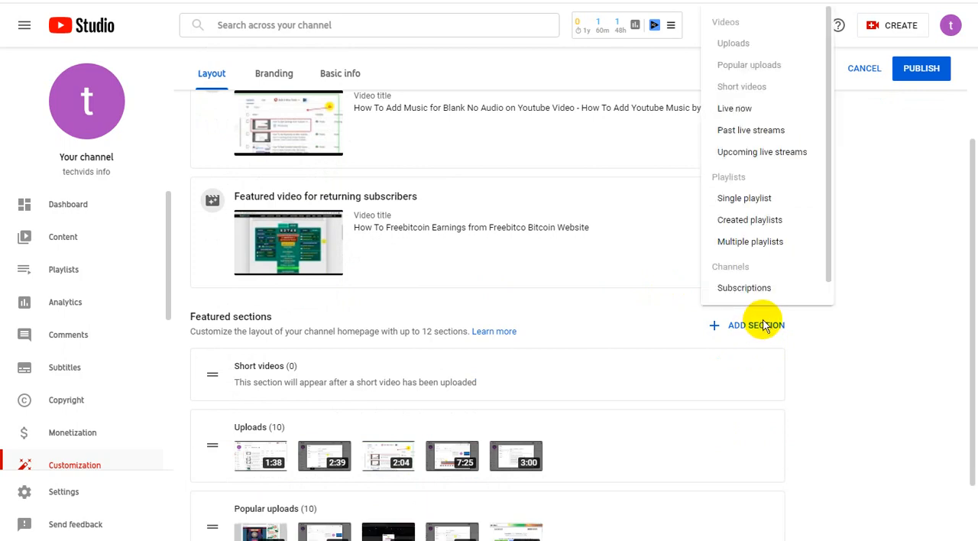
{"action": "left_click", "coordinate": [771, 221]}
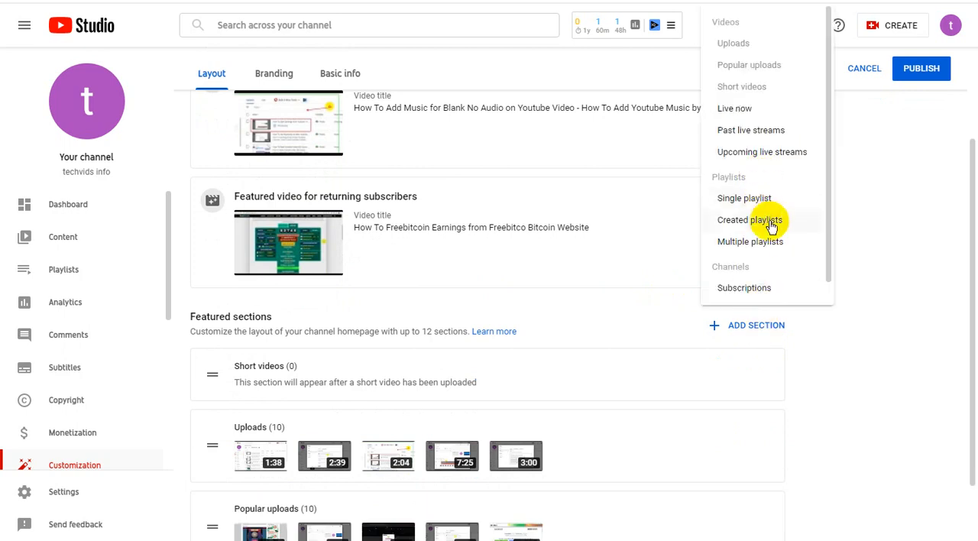
{"action": "scroll", "coordinate": [764, 358], "scroll_direction": "down", "scroll_amount": 3}
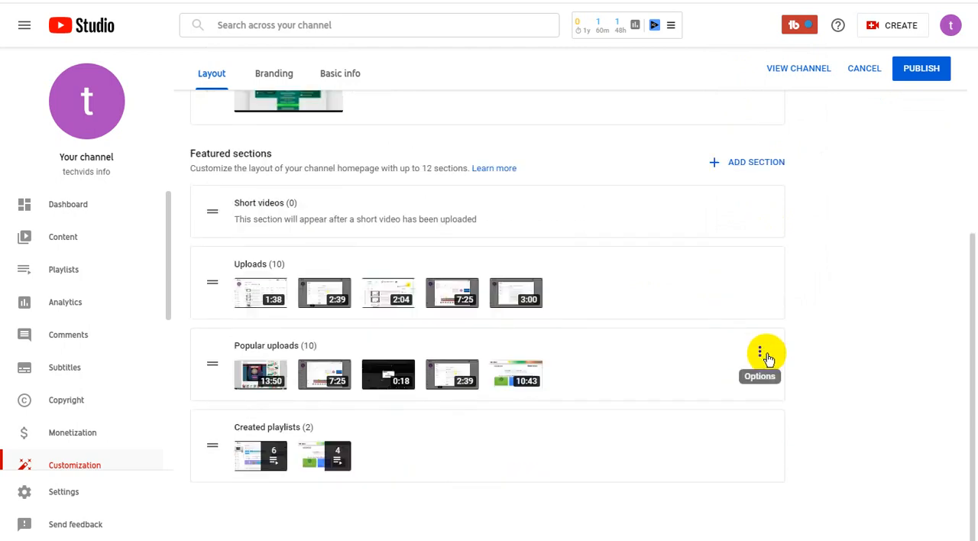
{"action": "scroll", "coordinate": [808, 355], "scroll_direction": "up", "scroll_amount": 3}
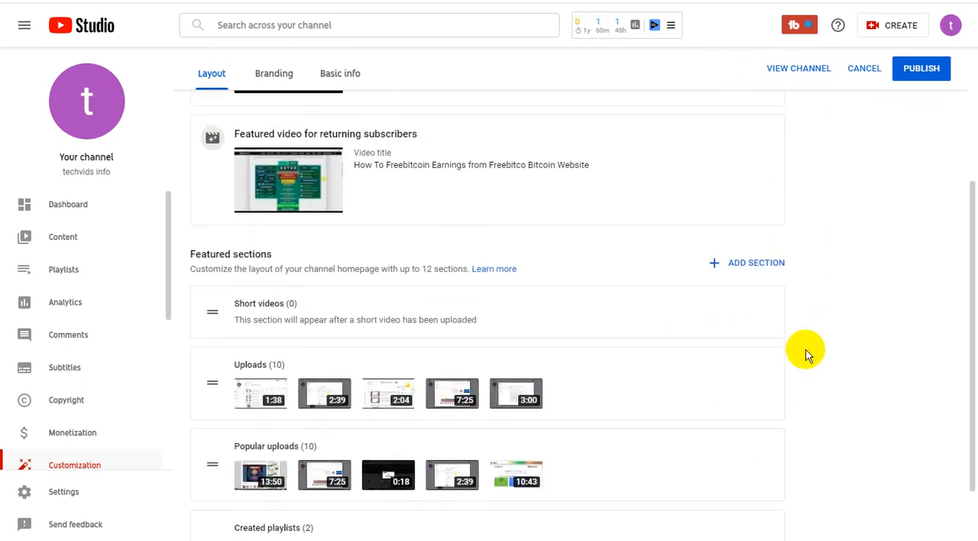
{"action": "scroll", "coordinate": [808, 356], "scroll_direction": "up", "scroll_amount": 5}
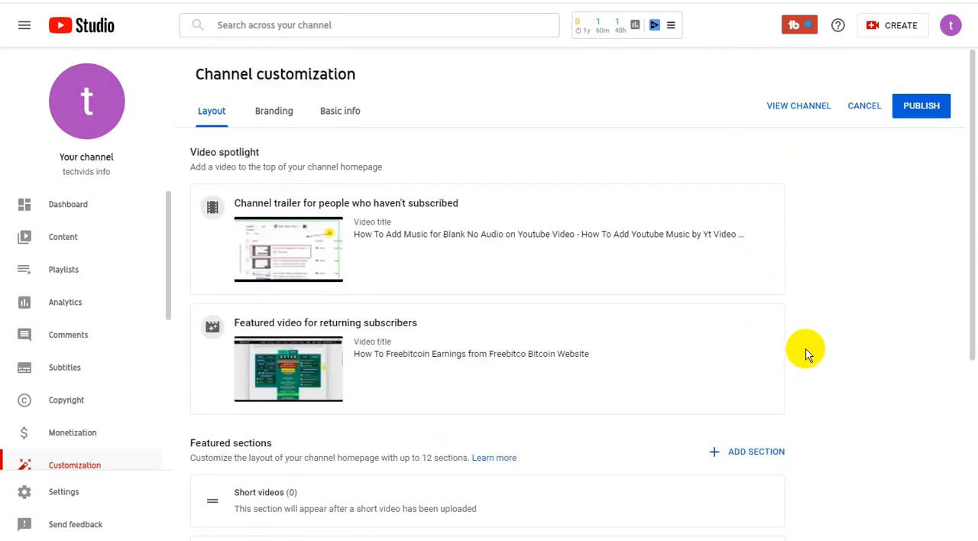
{"action": "scroll", "coordinate": [807, 348], "scroll_direction": "down", "scroll_amount": 5}
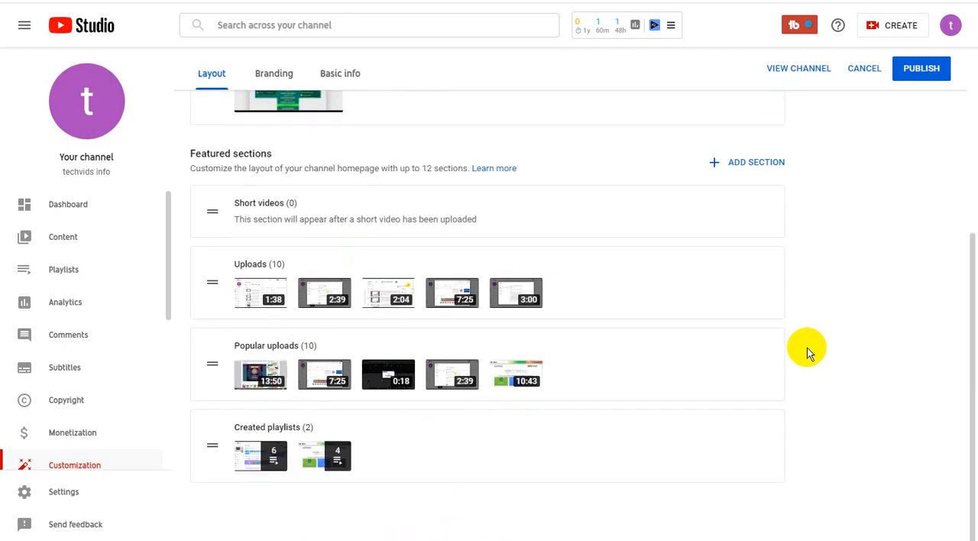
{"action": "scroll", "coordinate": [808, 347], "scroll_direction": "up", "scroll_amount": 3}
{"action": "scroll", "coordinate": [808, 347], "scroll_direction": "up", "scroll_amount": 2}
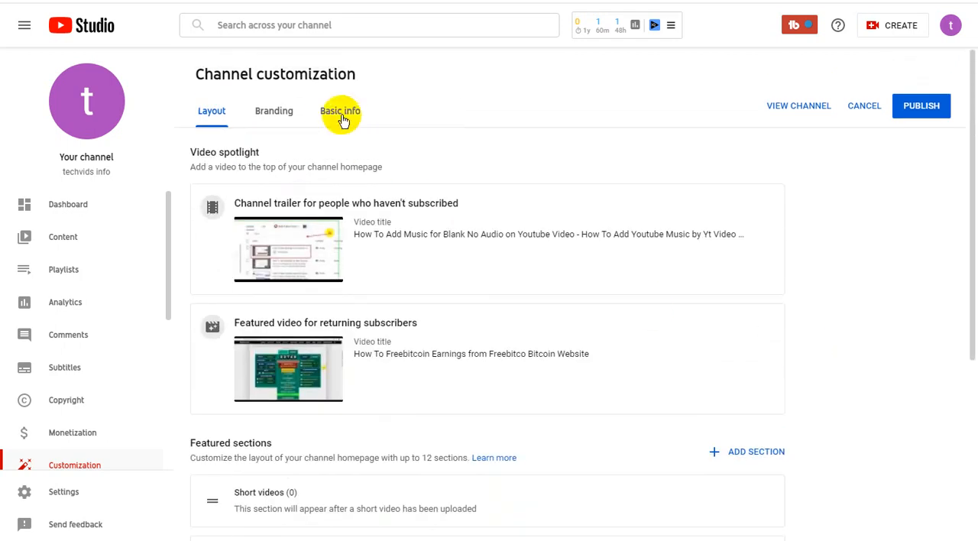
- Copy the channel name "techvids info" shown beneath the channel's profile picture
{"action": "triple_click", "coordinate": [100, 174]}
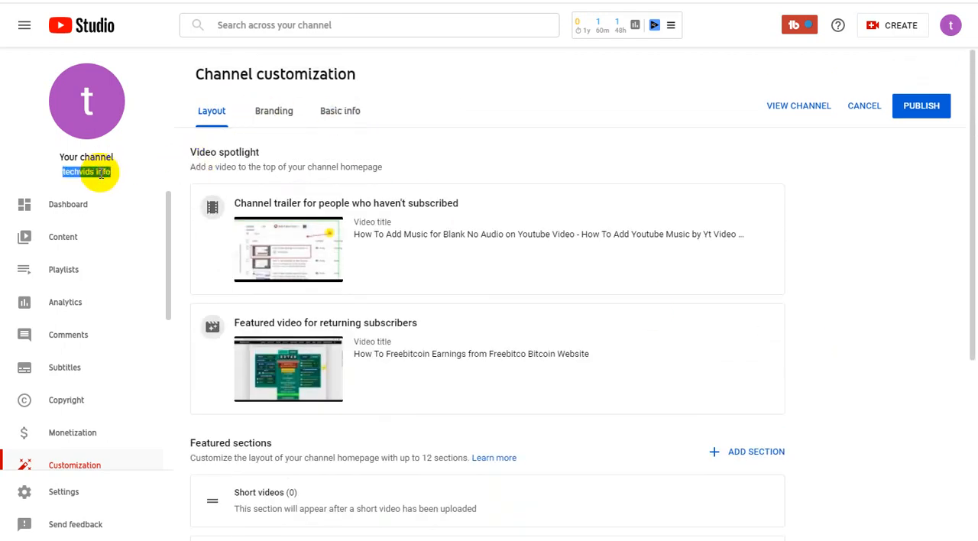
{"action": "right_click", "coordinate": [101, 175]}
{"action": "left_click", "coordinate": [130, 185]}
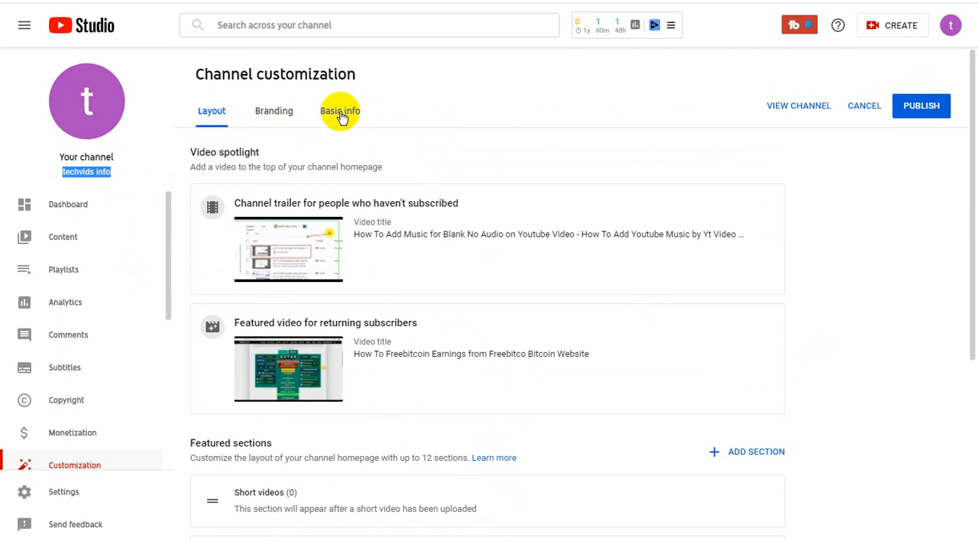
- Show the channel's branding settings and copy the image "unnamed" from the "techvids info (Youtube Channel)" folder
{"action": "left_click", "coordinate": [278, 117]}
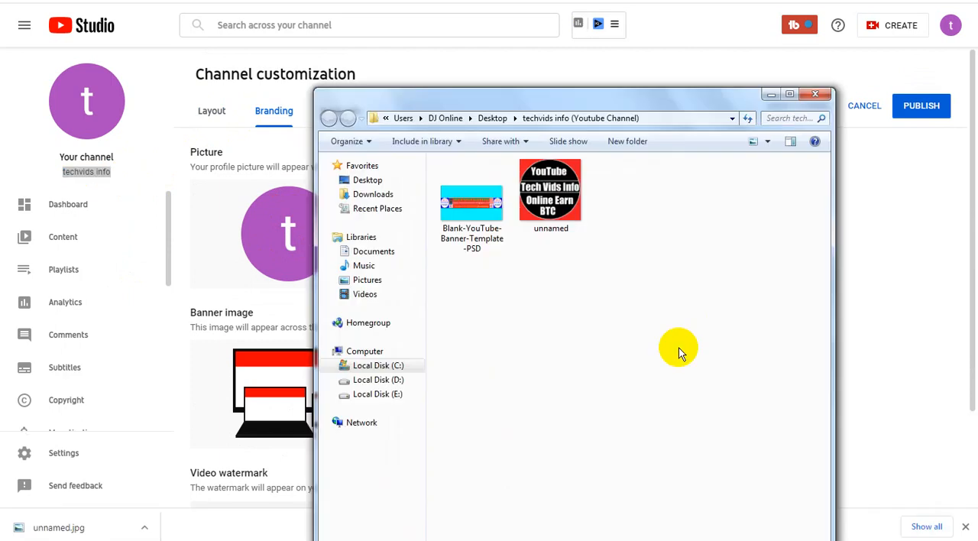
{"action": "left_click", "coordinate": [554, 187]}
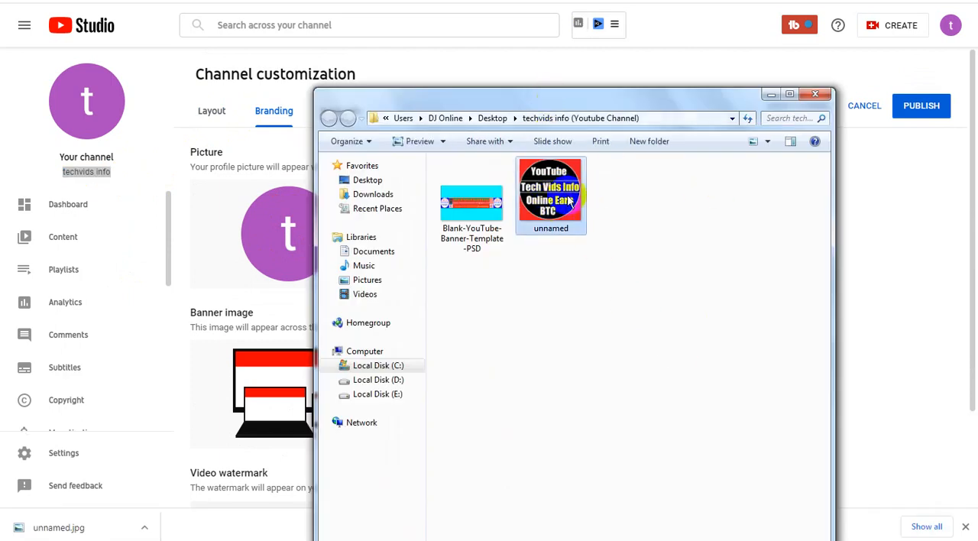
{"action": "left_click_drag", "start_coordinate": [559, 210], "coordinate": [559, 193]}
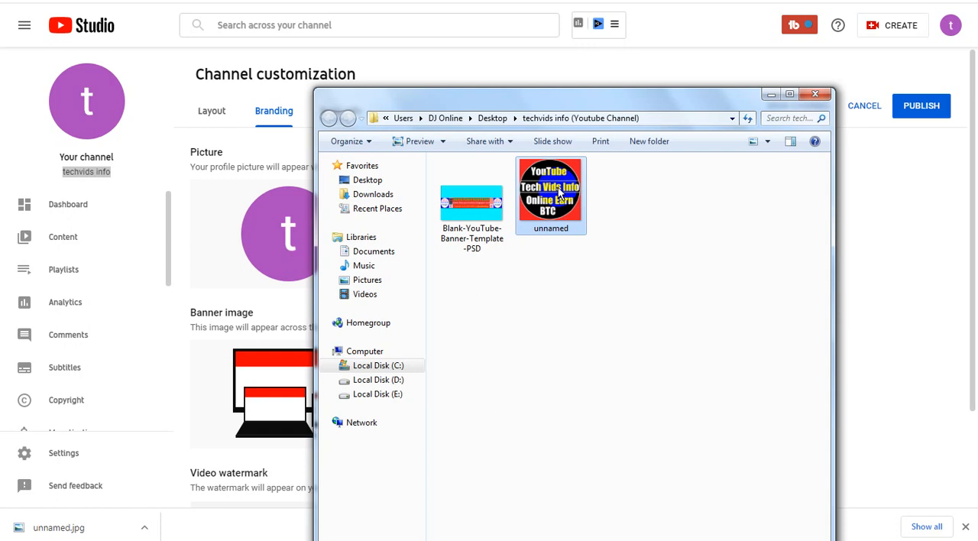
{"action": "left_click", "coordinate": [306, 1]}
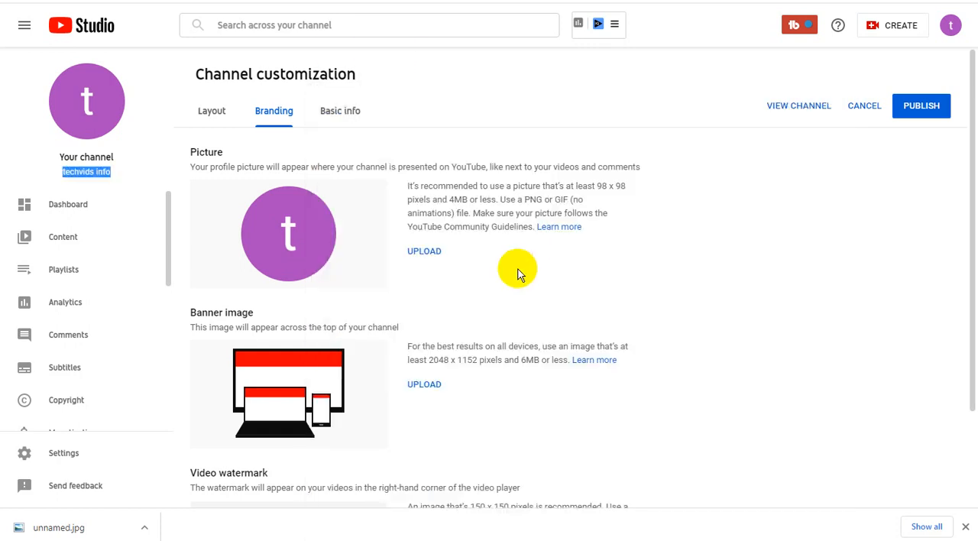
- Paste the copied image "unnamed" into the upload folder and upload it as the channel's profile picture with the default crop
{"action": "left_click", "coordinate": [431, 256]}
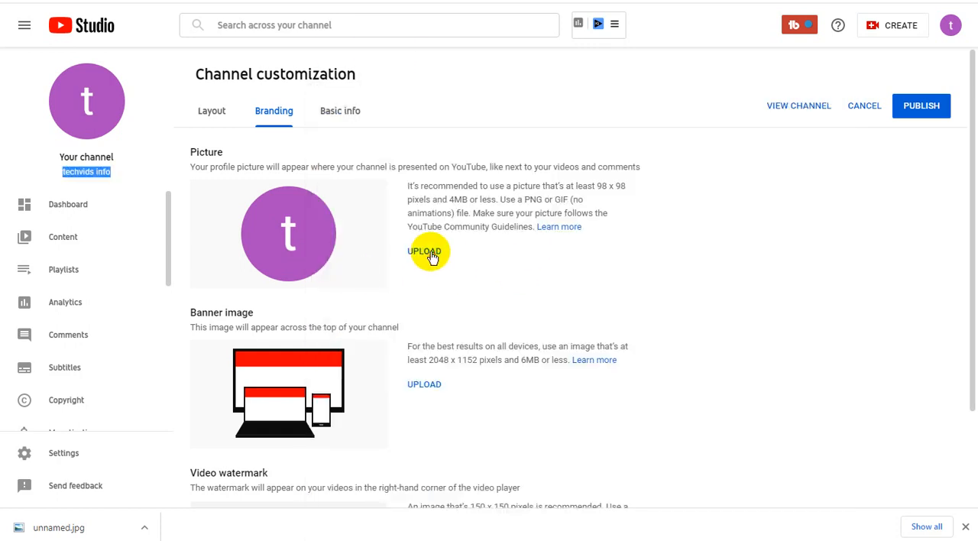
{"action": "right_click", "coordinate": [251, 81]}
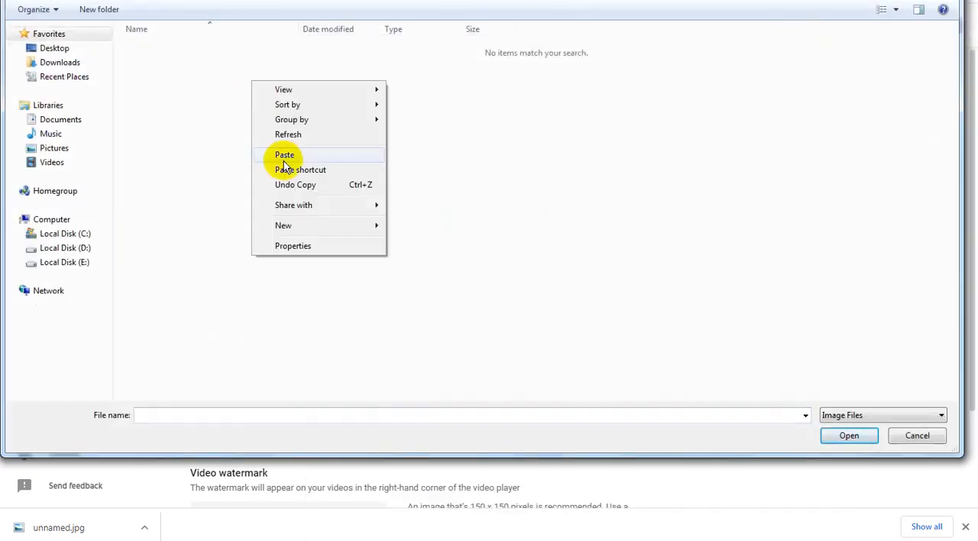
{"action": "left_click", "coordinate": [292, 156]}
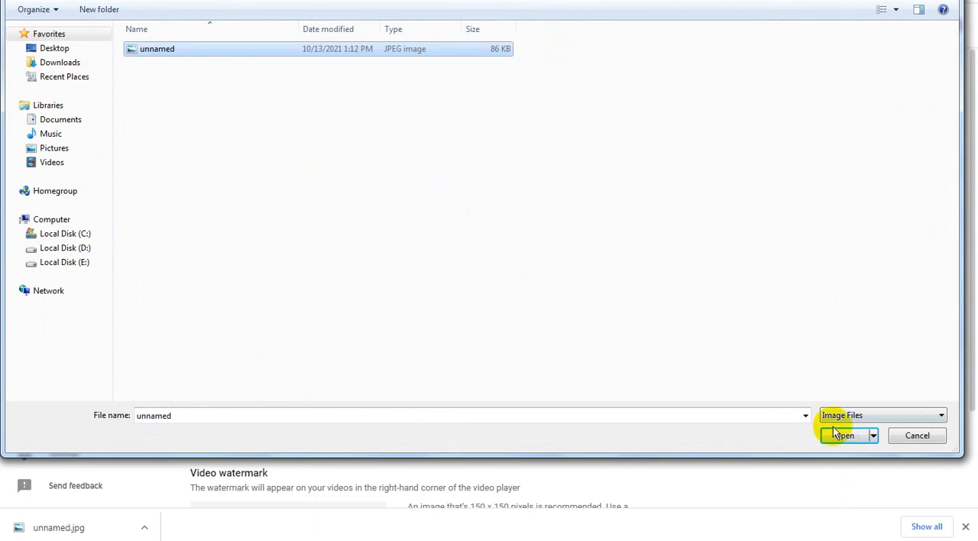
{"action": "left_click", "coordinate": [898, 11]}
{"action": "left_click", "coordinate": [910, 14]}
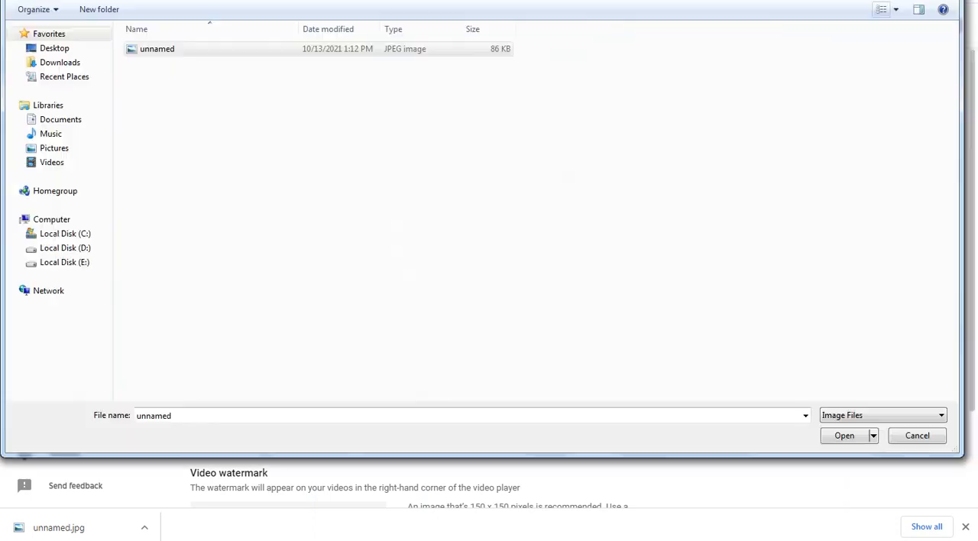
{"action": "left_click", "coordinate": [844, 436]}
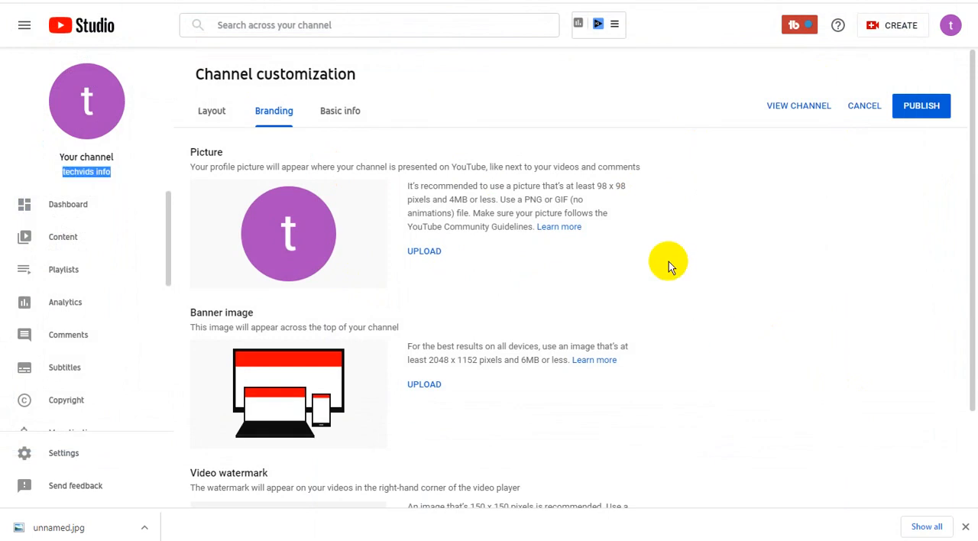
{"action": "scroll", "coordinate": [656, 267], "scroll_direction": "down", "scroll_amount": 2}
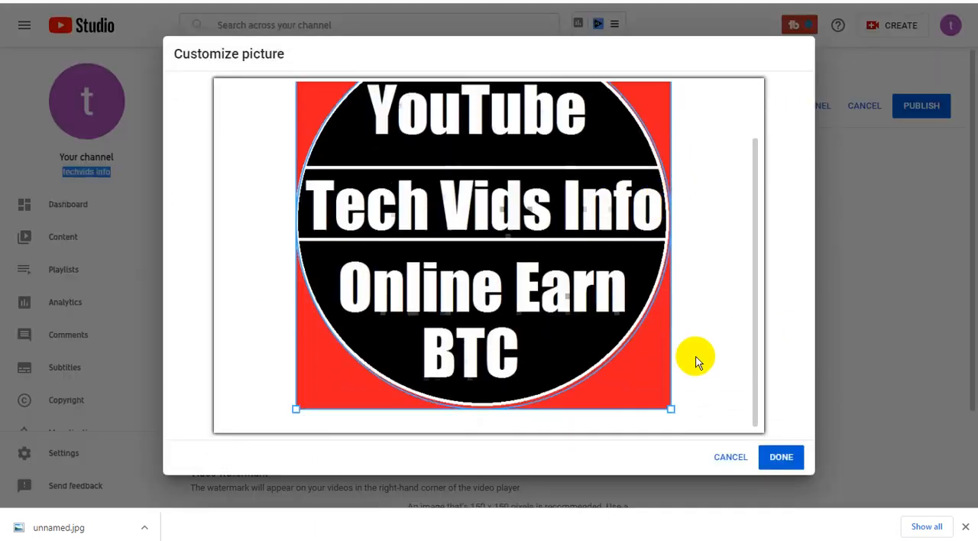
{"action": "left_click", "coordinate": [781, 457]}
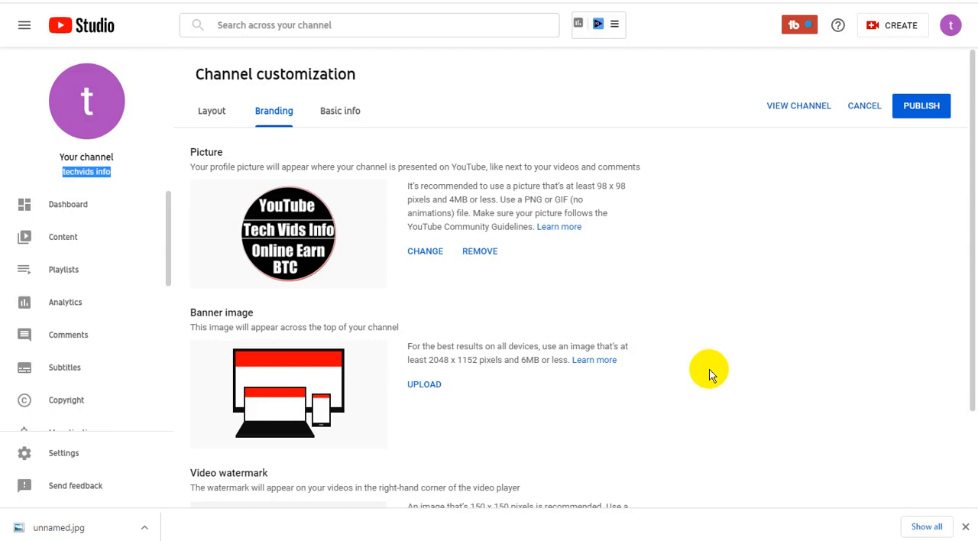
- Upload the image "unnamed" as the video watermark with the default crop and set its display time to Entire video
{"action": "scroll", "coordinate": [558, 367], "scroll_direction": "down", "scroll_amount": 2}
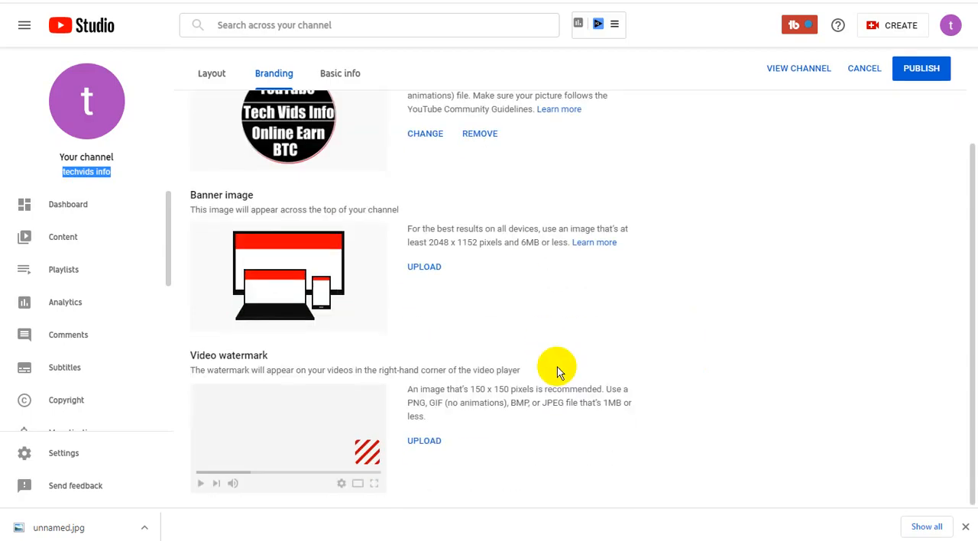
{"action": "left_click", "coordinate": [493, 401]}
{"action": "left_click", "coordinate": [159, 61]}
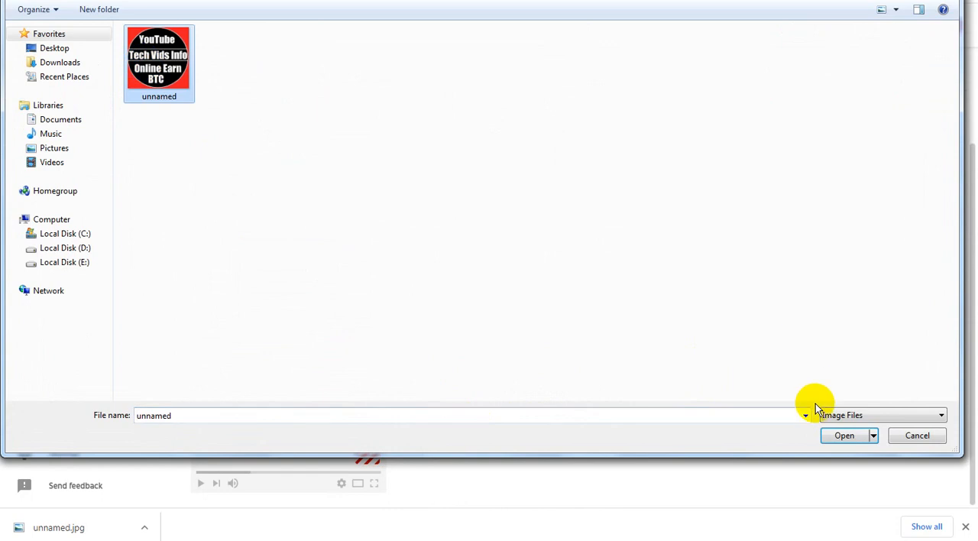
{"action": "left_click", "coordinate": [843, 435]}
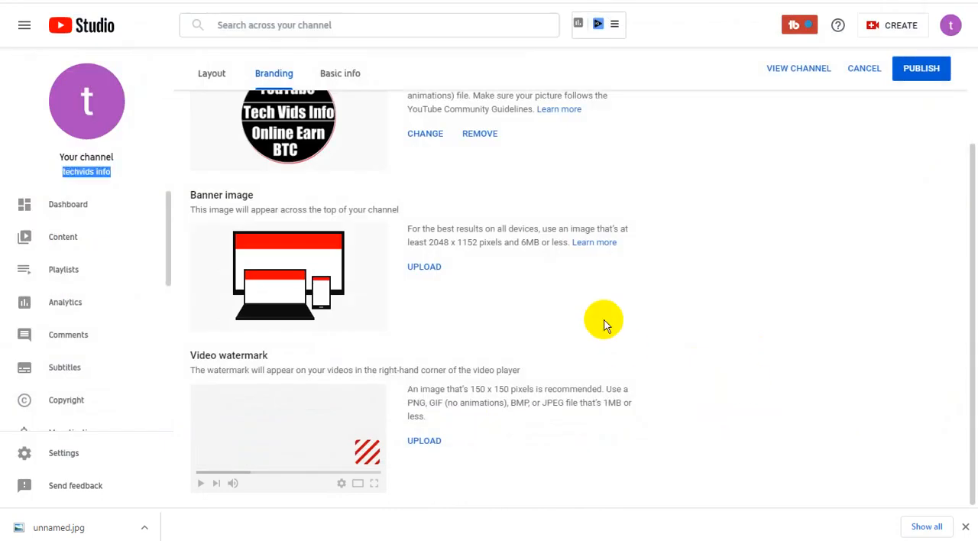
{"action": "scroll", "coordinate": [676, 414], "scroll_direction": "down", "scroll_amount": 1}
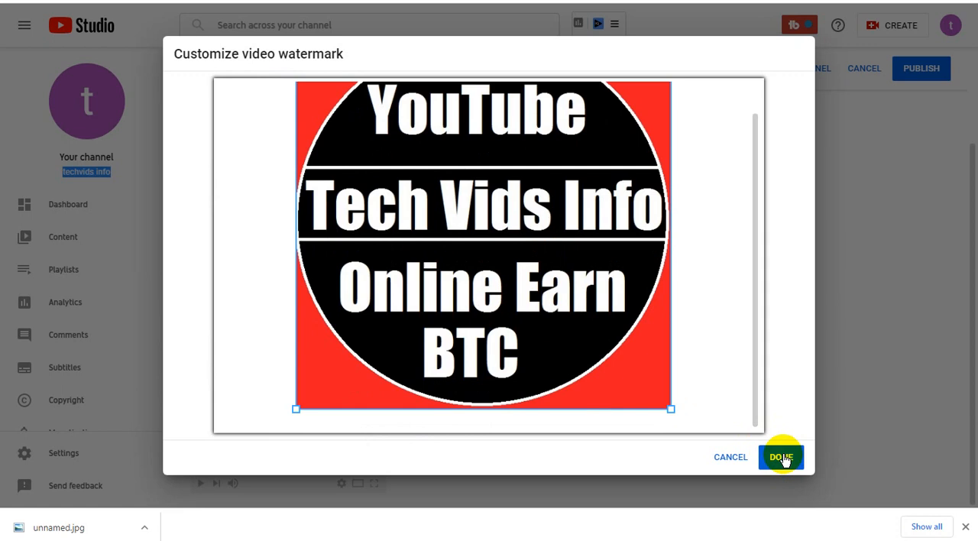
{"action": "left_click", "coordinate": [781, 457]}
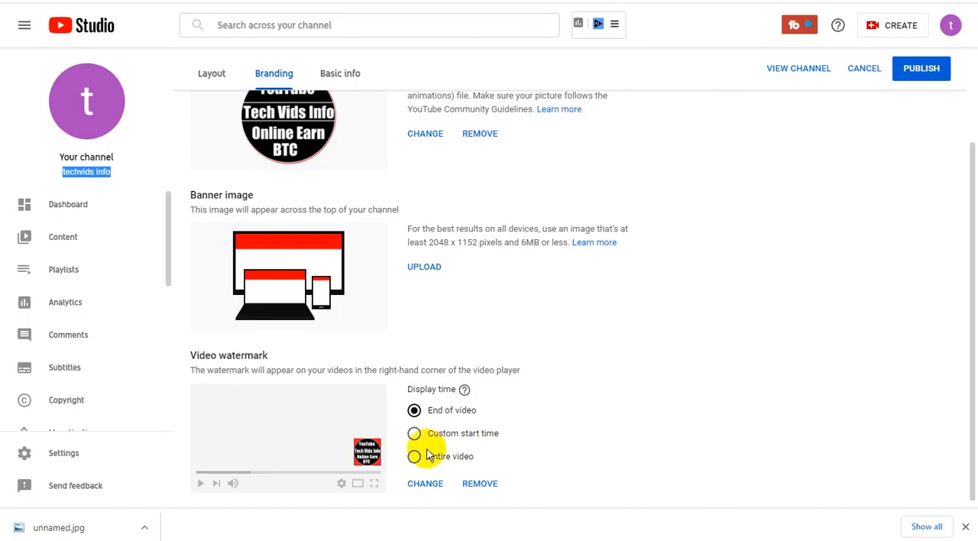
{"action": "left_click", "coordinate": [451, 456]}
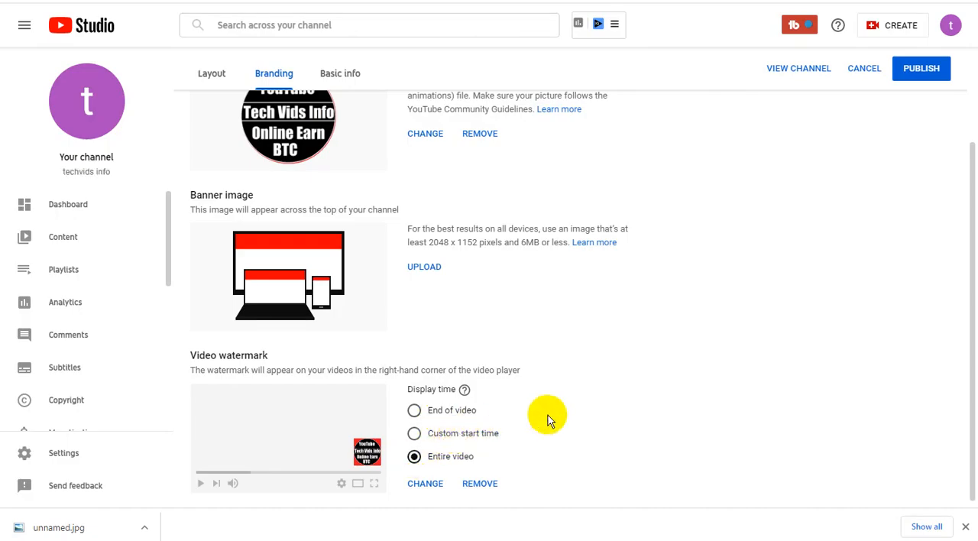
{"action": "scroll", "coordinate": [671, 403], "scroll_direction": "up", "scroll_amount": 3}
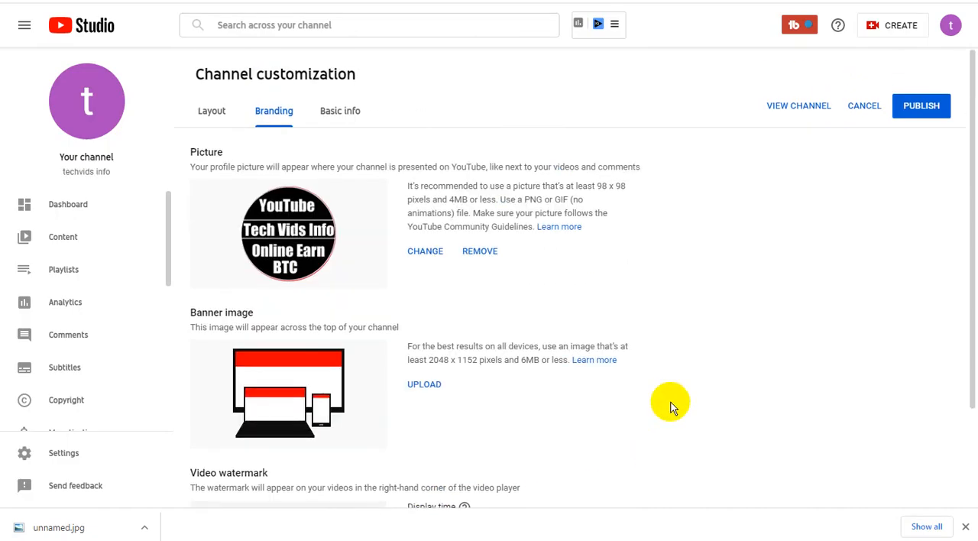
- Publish the channel's new profile picture and video watermark
{"action": "scroll", "coordinate": [671, 407], "scroll_direction": "down", "scroll_amount": 1}
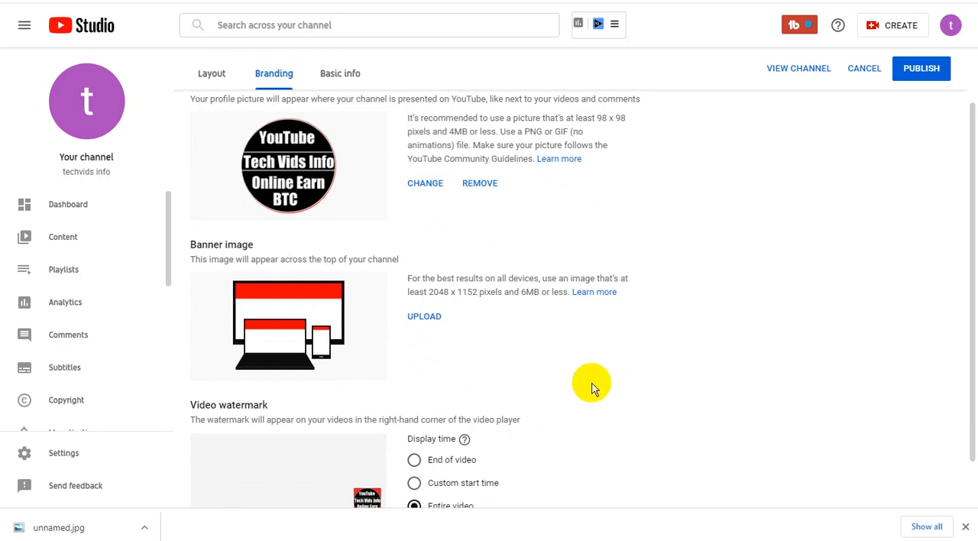
{"action": "left_click", "coordinate": [926, 73]}
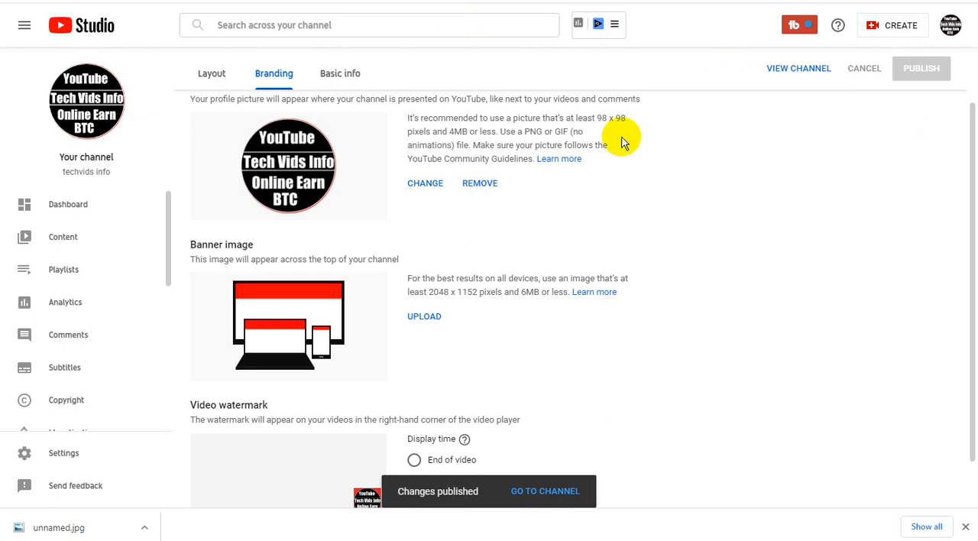
- Paste the copied image "Blank-YouTube-Banner-Template-PSD" into the upload folder and upload it as the channel's banner image
{"action": "scroll", "coordinate": [717, 250], "scroll_direction": "down", "scroll_amount": 1}
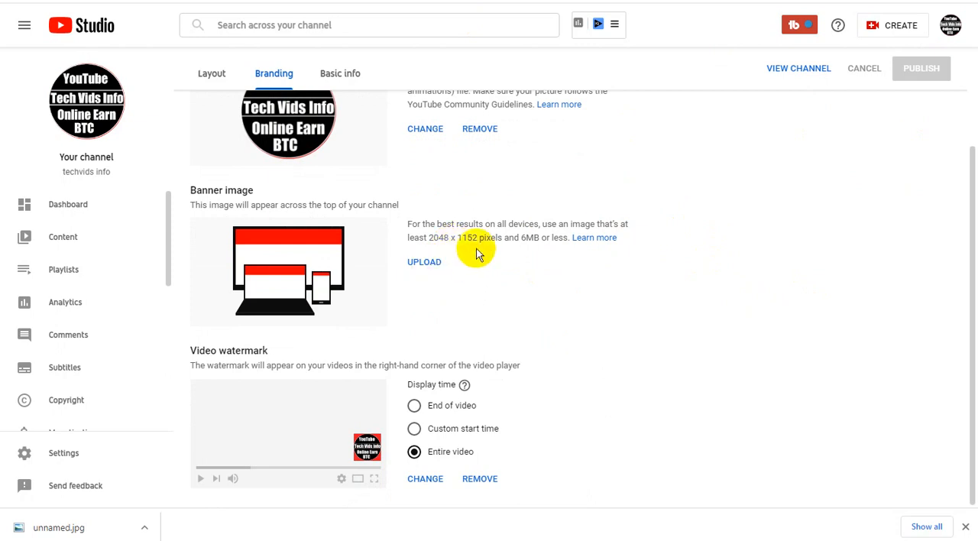
{"action": "right_click", "coordinate": [363, 123]}
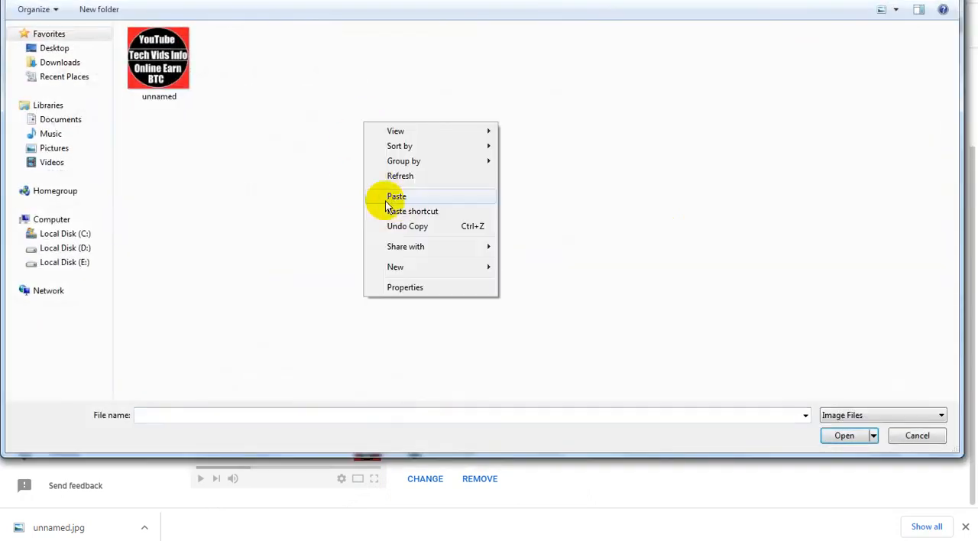
{"action": "left_click", "coordinate": [397, 196]}
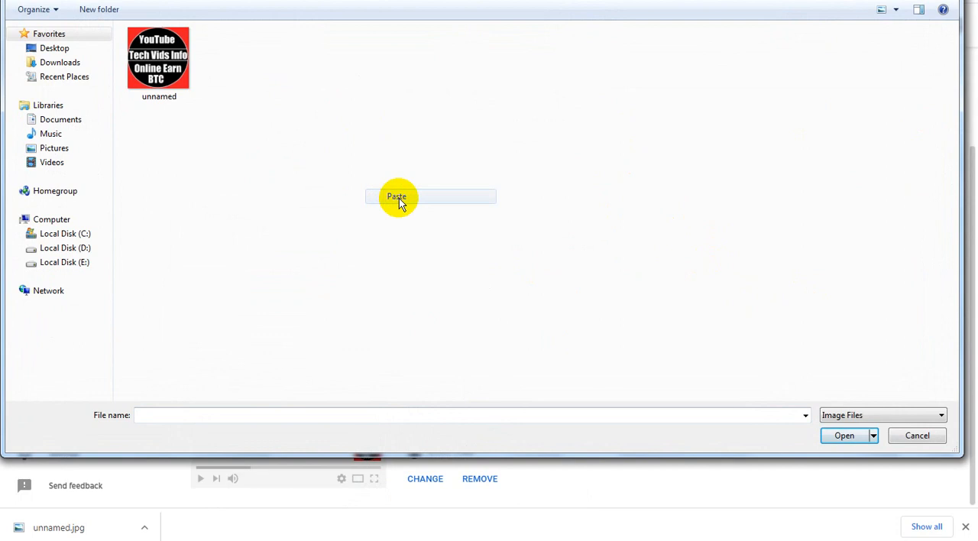
{"action": "left_click", "coordinate": [844, 435]}
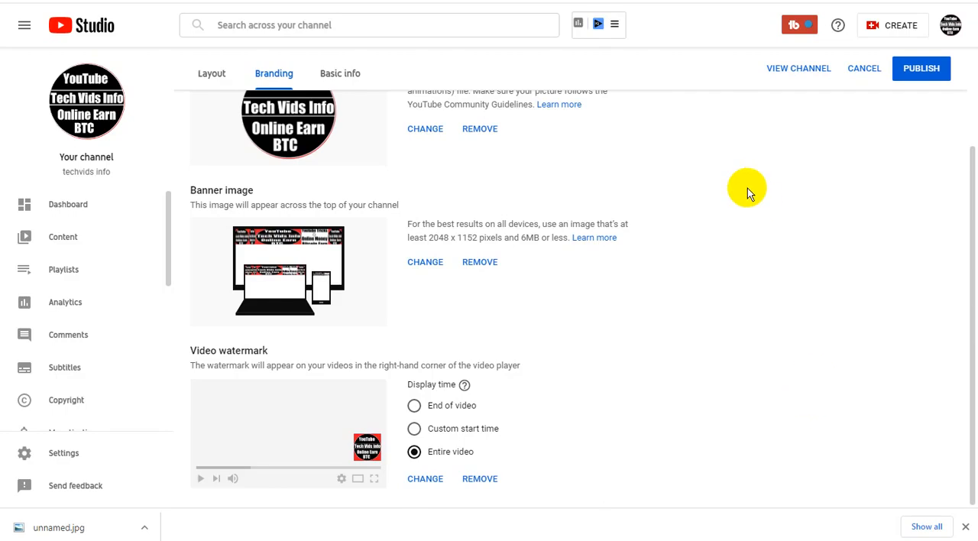
- Check the branding images and publish the new banner image
{"action": "scroll", "coordinate": [780, 312], "scroll_direction": "up", "scroll_amount": 2}
{"action": "scroll", "coordinate": [781, 316], "scroll_direction": "down", "scroll_amount": 2}
{"action": "scroll", "coordinate": [781, 314], "scroll_direction": "up", "scroll_amount": 3}
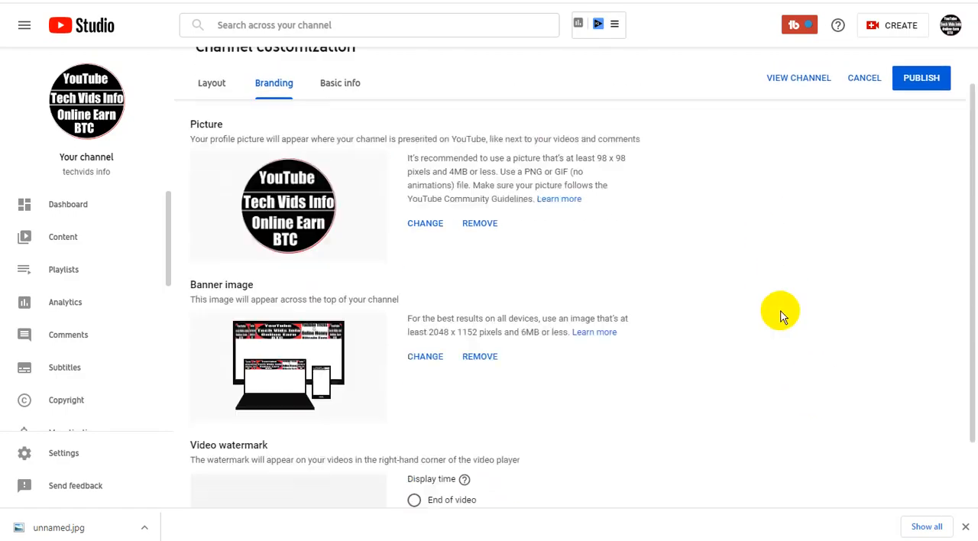
{"action": "left_click", "coordinate": [904, 115]}
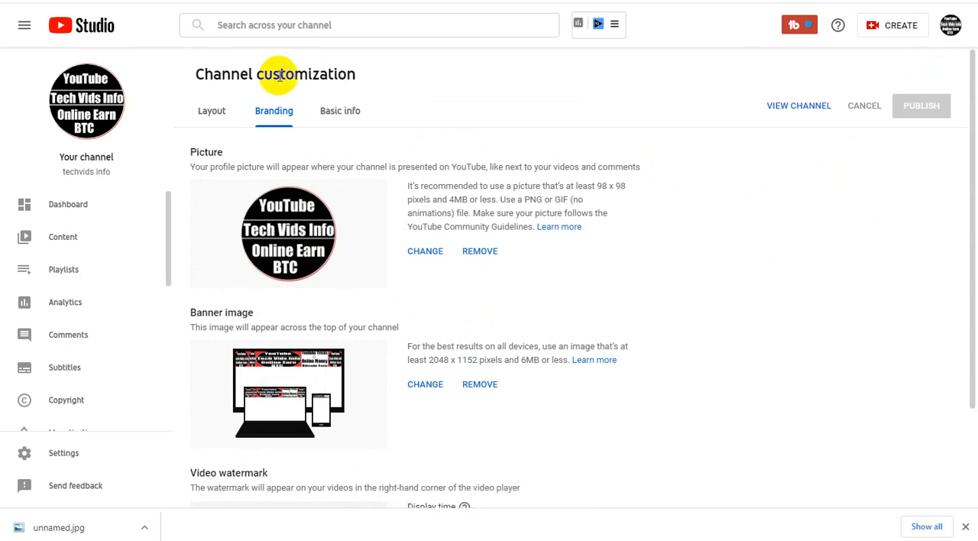
- Review the channel's layout settings with the video spotlight and featured sections, and return to the branding settings
{"action": "triple_click", "coordinate": [279, 74]}
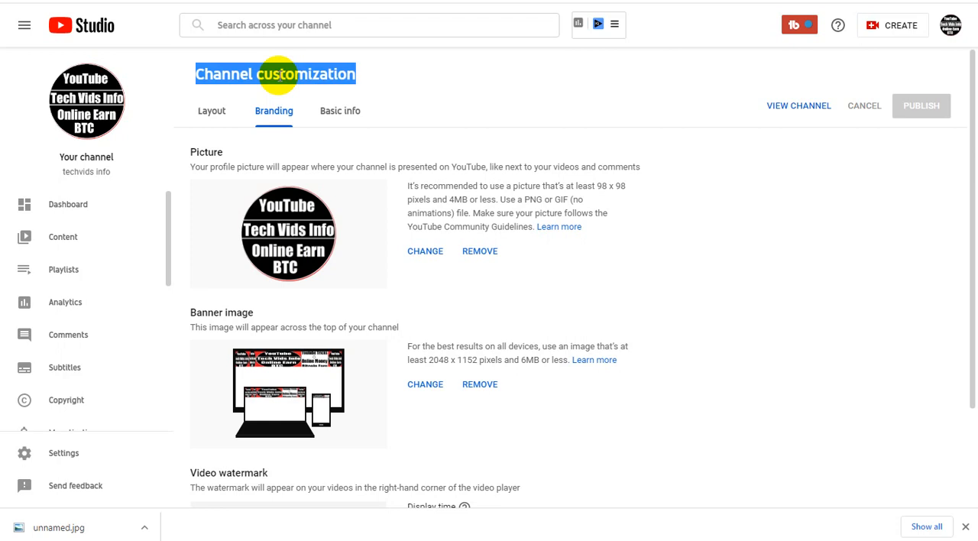
{"action": "left_click", "coordinate": [212, 113]}
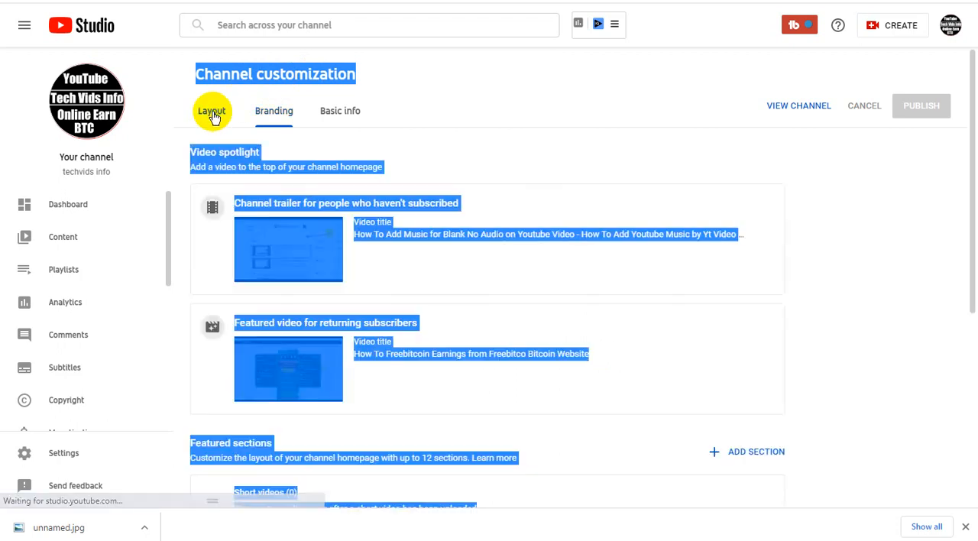
{"action": "left_click", "coordinate": [467, 94]}
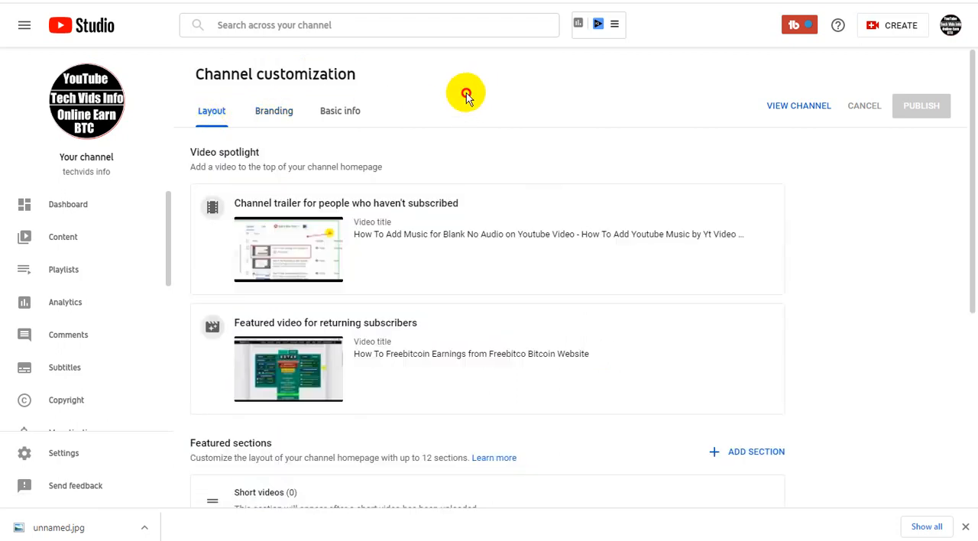
{"action": "left_click", "coordinate": [275, 114]}
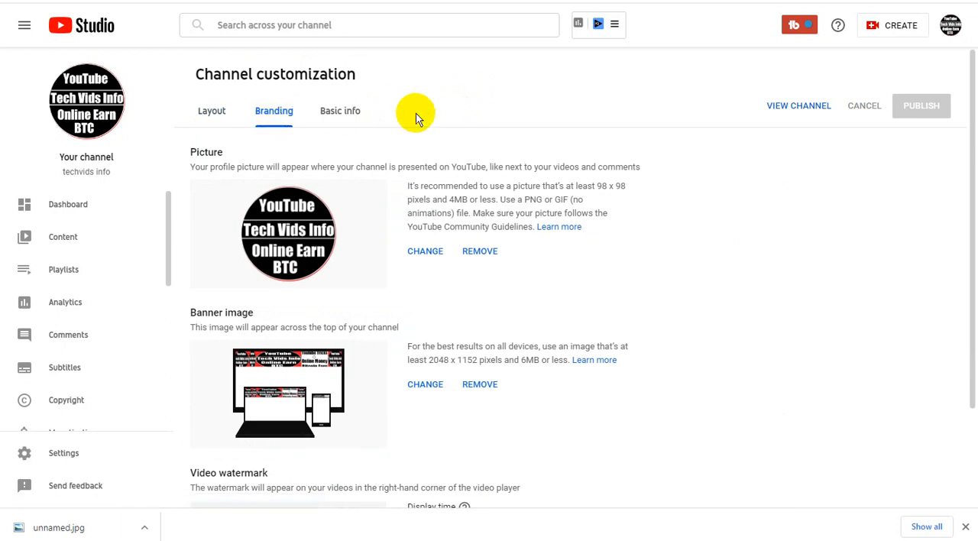
{"action": "scroll", "coordinate": [482, 244], "scroll_direction": "down", "scroll_amount": 2}
{"action": "scroll", "coordinate": [483, 243], "scroll_direction": "up", "scroll_amount": 2}
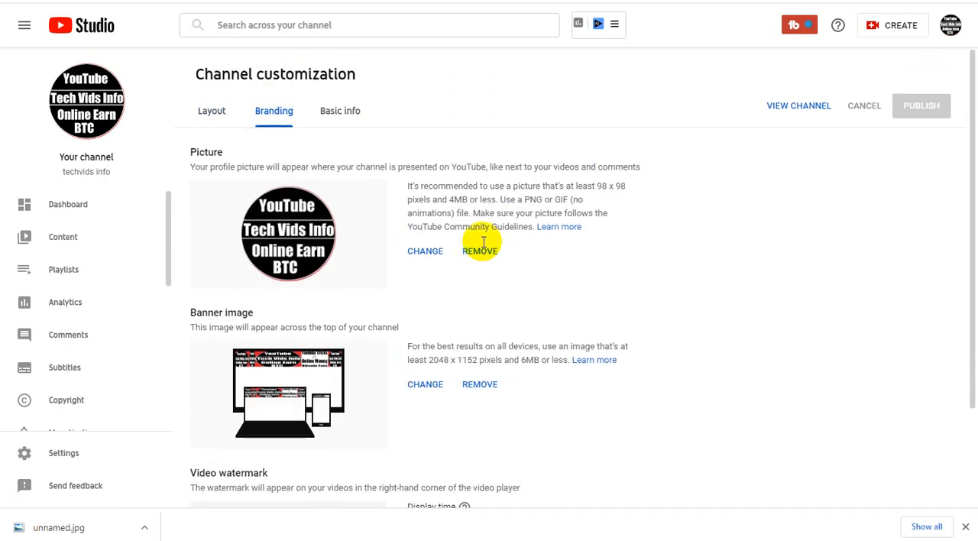